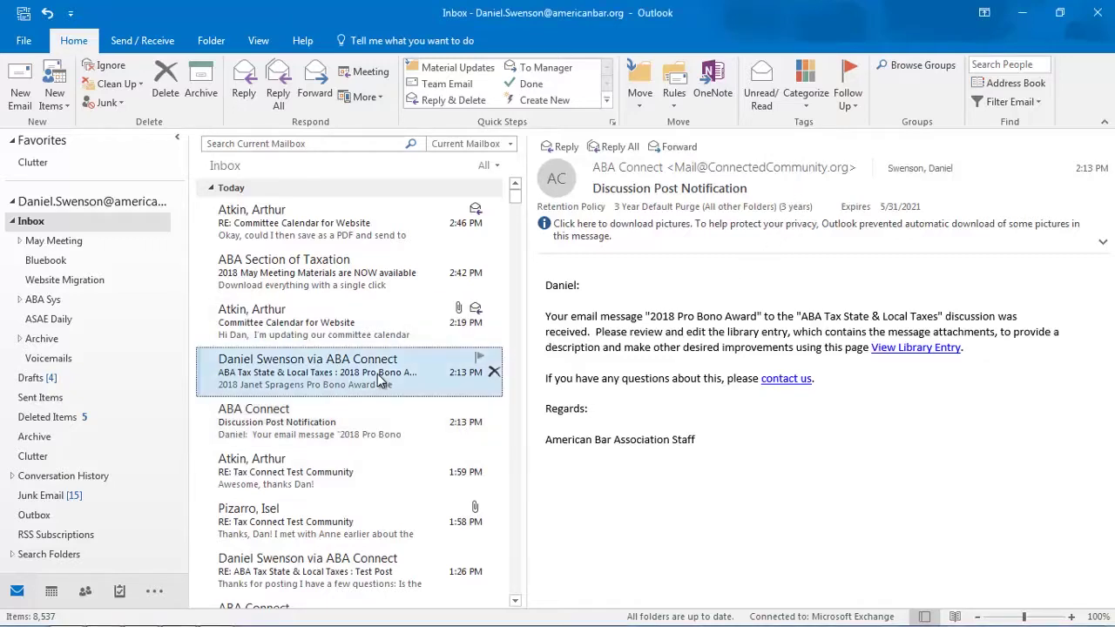
# Step: Scroll through the 2018 Pro Bono Award post to read the full award announcement and history
pyautogui.scroll(-1, 829, 237)
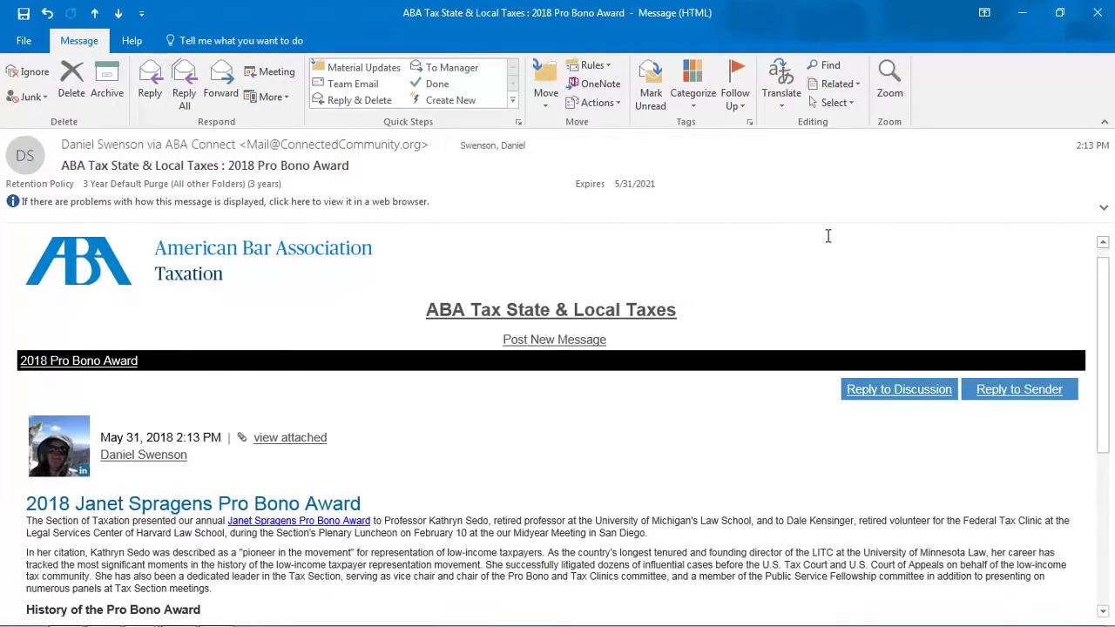
pyautogui.scroll(-1, 830, 231)
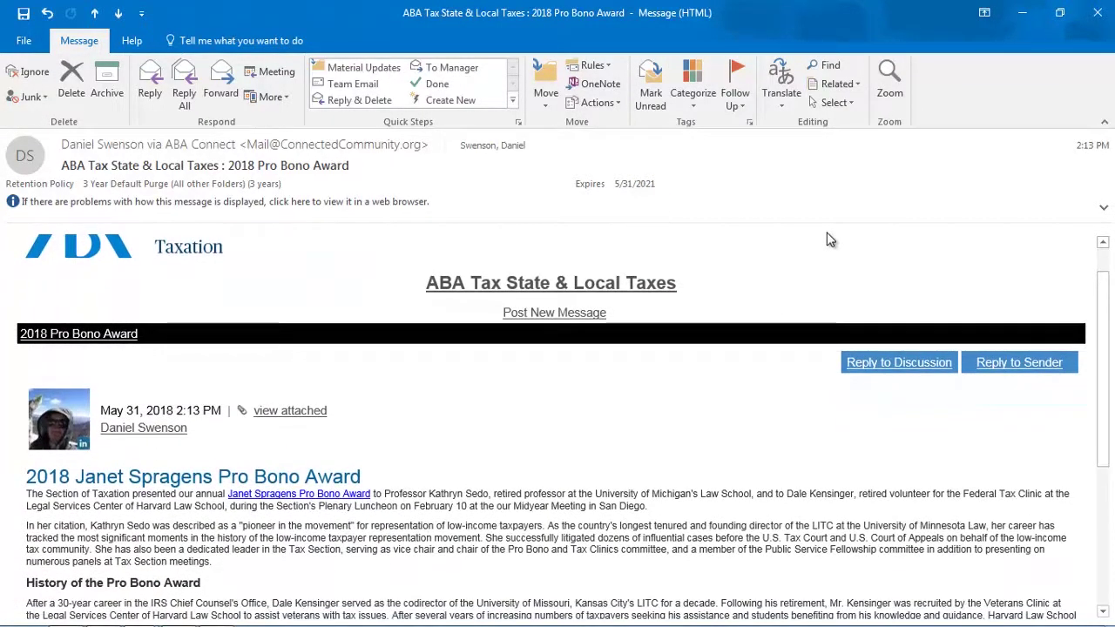
pyautogui.scroll(-1, 830, 241)
pyautogui.scroll(-1, 830, 240)
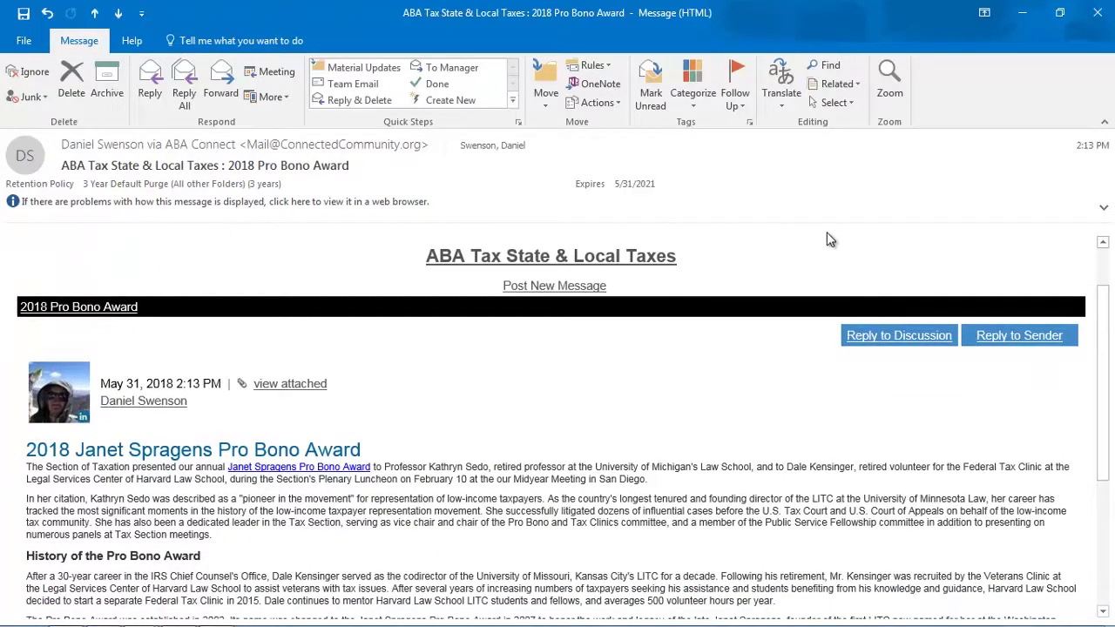
pyautogui.scroll(-3, 783, 274)
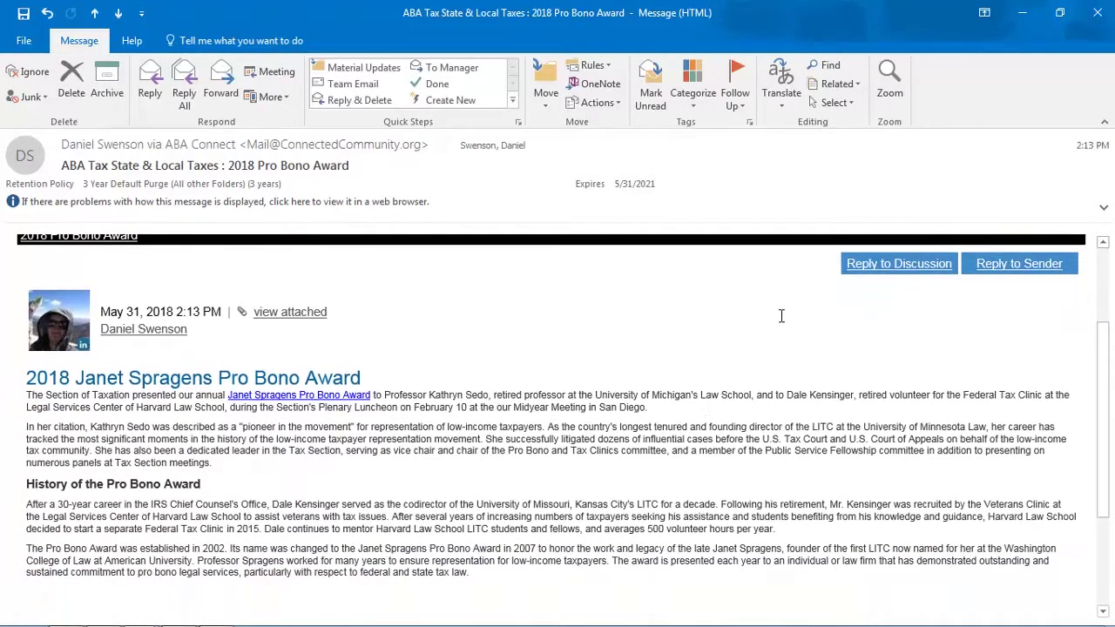
pyautogui.scroll(-2, 775, 319)
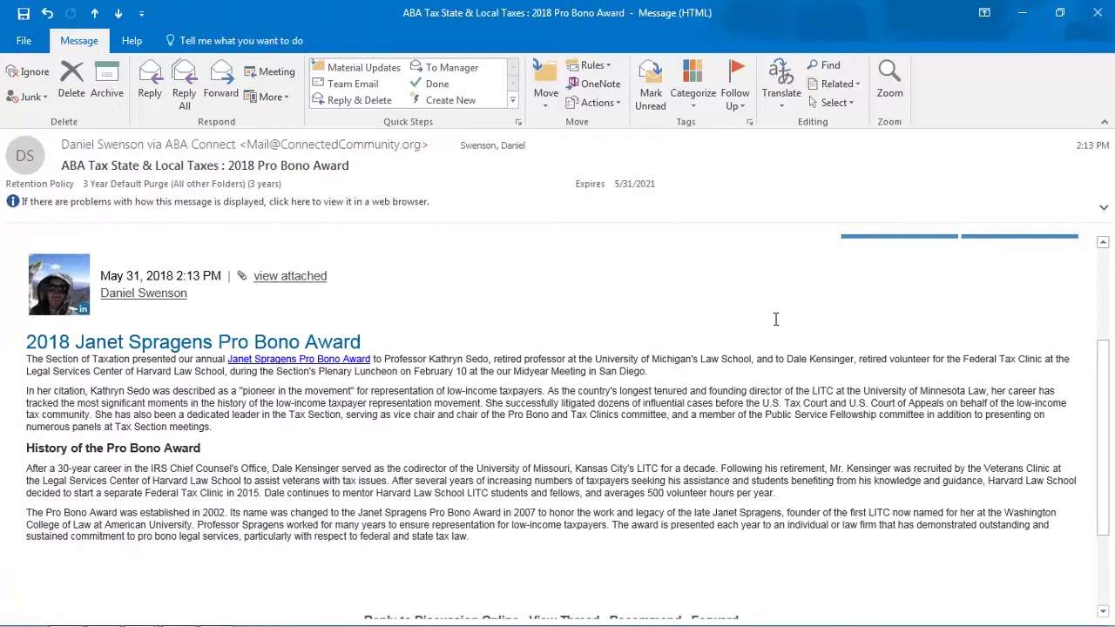
pyautogui.scroll(3, 775, 319)
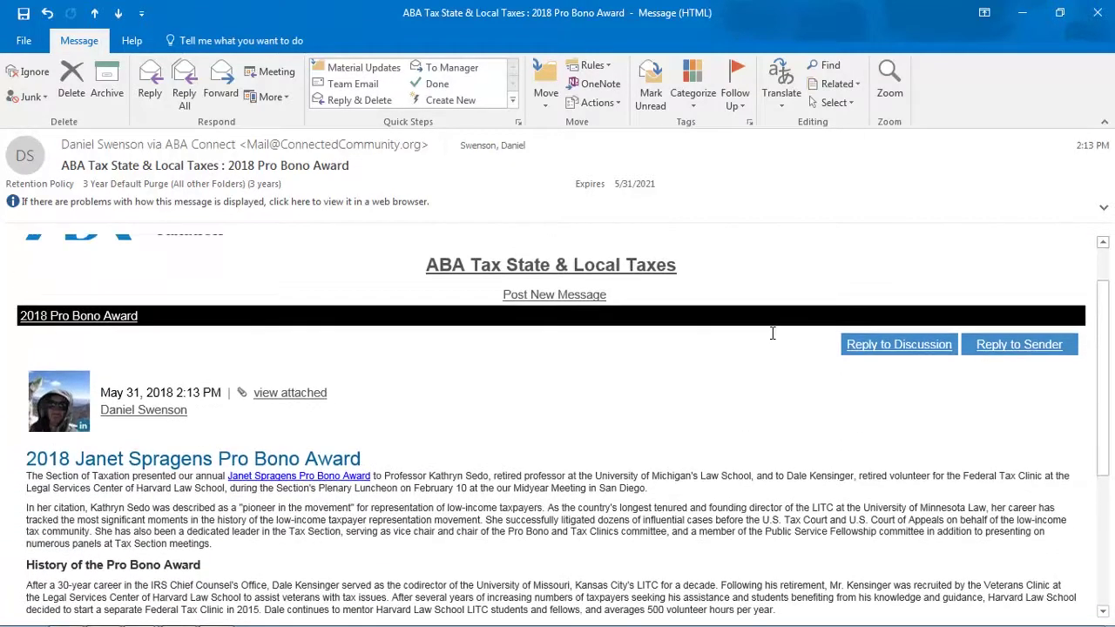
# Step: Start a Reply to Discussion on the 2018 Pro Bono Award message and shrink the reply window
pyautogui.click(863, 346)
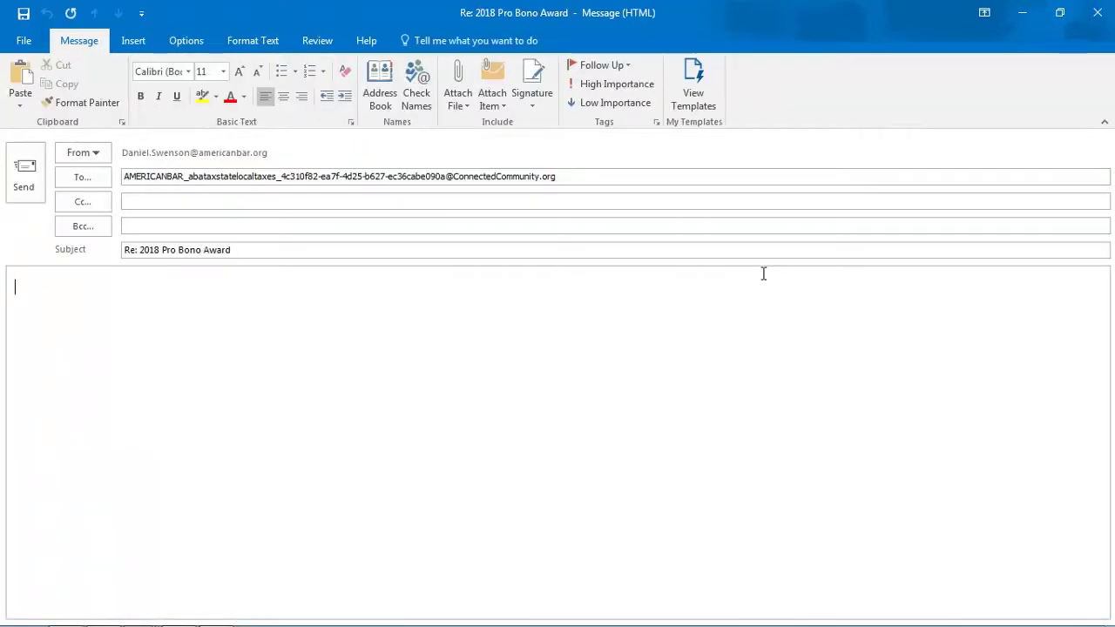
pyautogui.moveTo(726, 15); pyautogui.dragTo(688, 60)
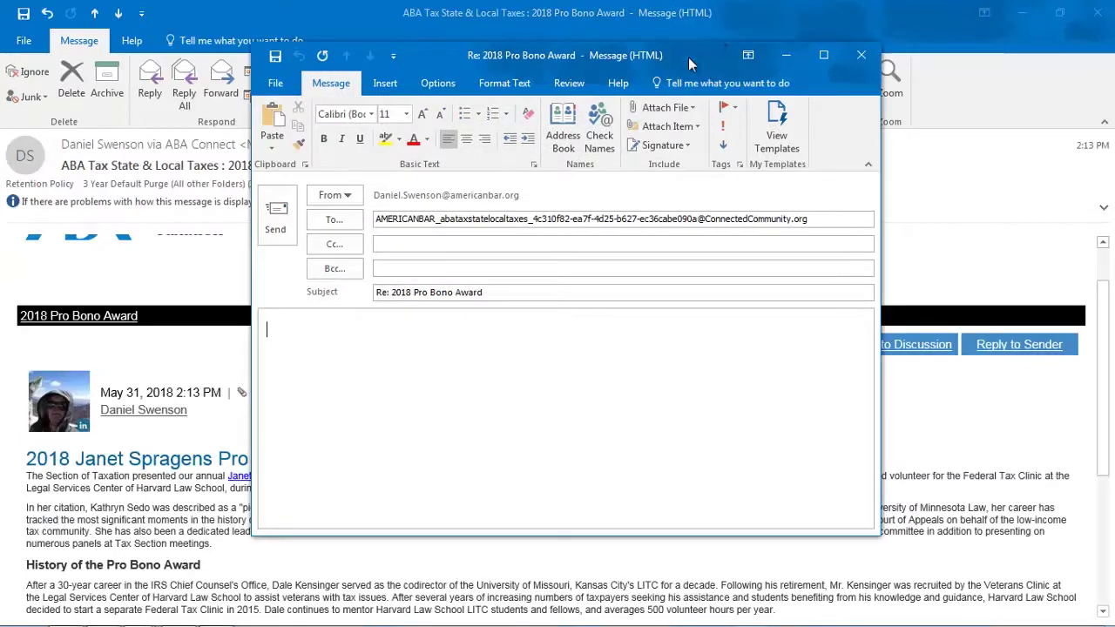
pyautogui.click(306, 8)
pyautogui.scroll(1, 406, 339)
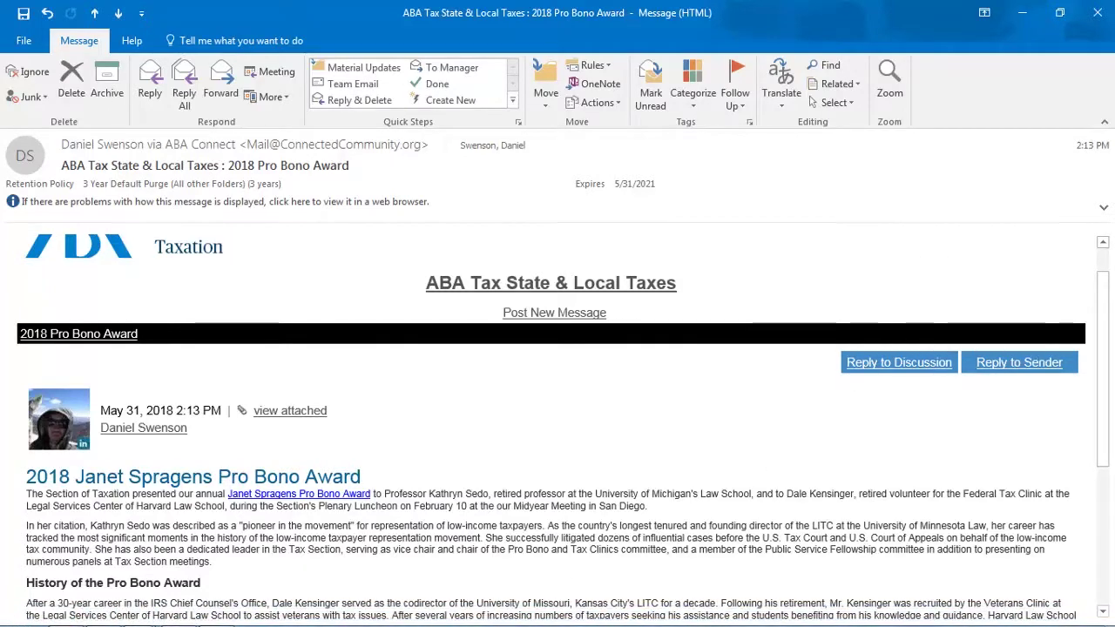
pyautogui.moveTo(138, 615)
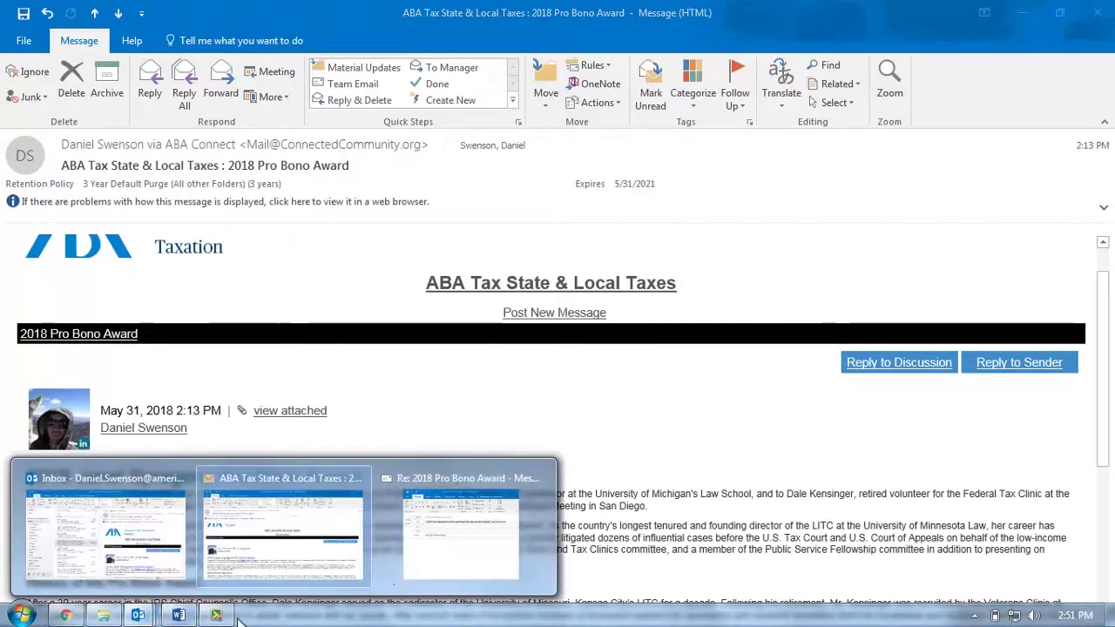
pyautogui.click(413, 550)
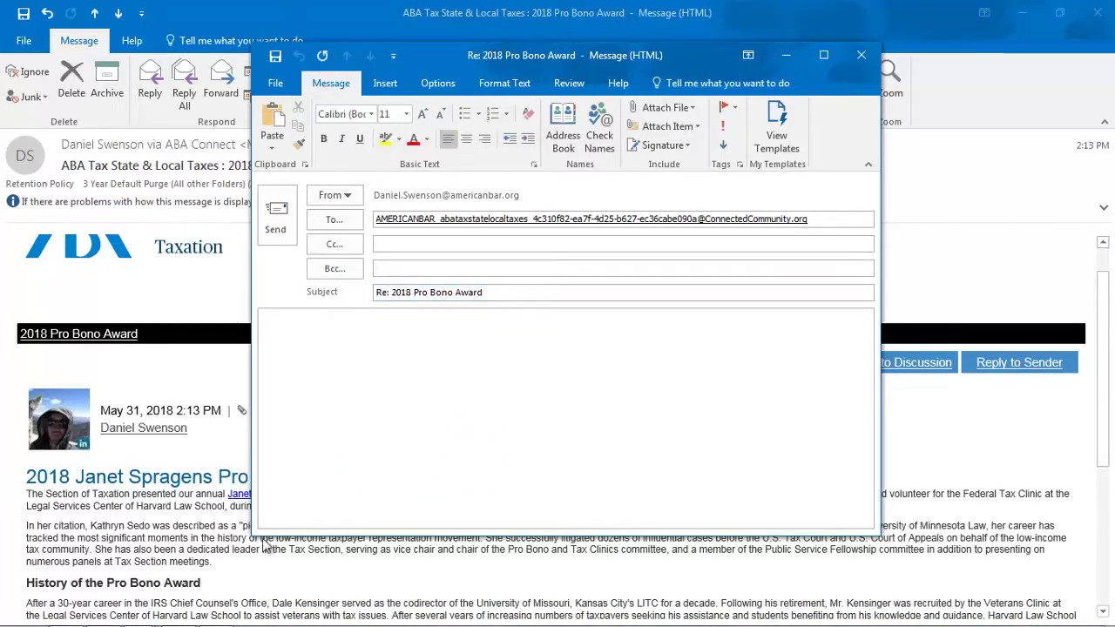
# Step: Copy all four paragraphs from the Word draft and paste them into the reply body
pyautogui.click(190, 618)
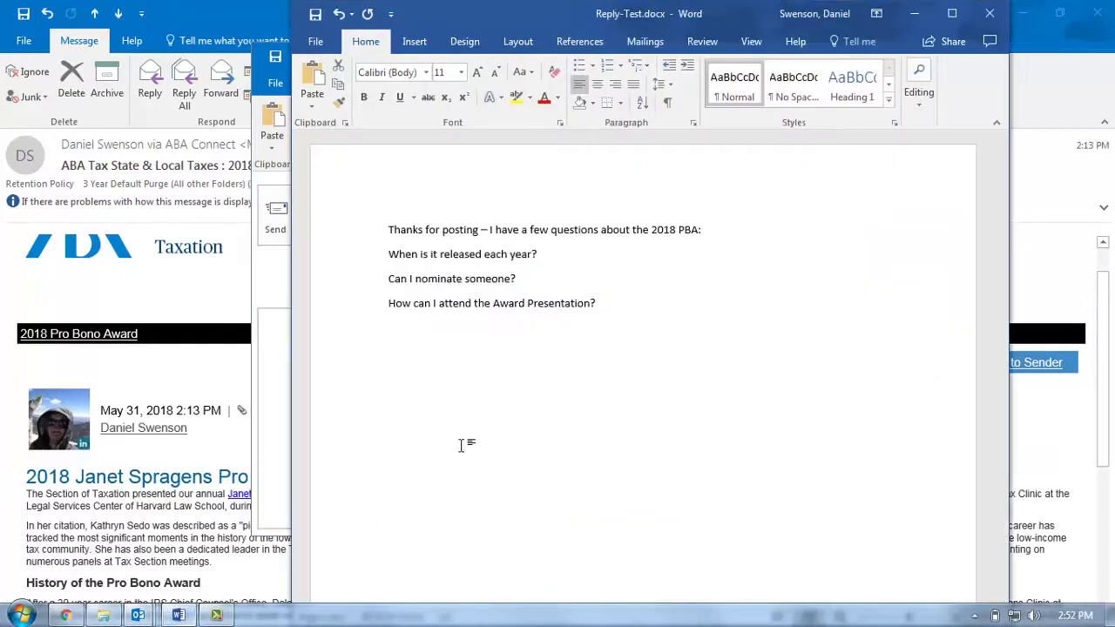
pyautogui.hotkey('ctrl', 'a')
pyautogui.click(630, 297)
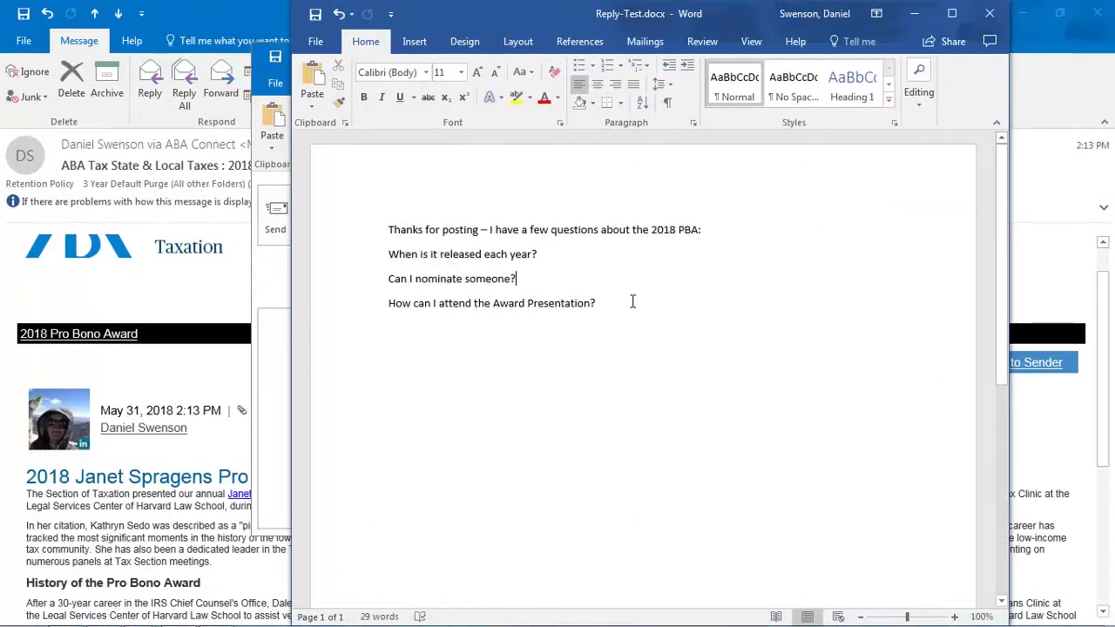
pyautogui.hotkey('ctrl', 'a')
pyautogui.hotkey('ctrl', 'c')
pyautogui.click(271, 383)
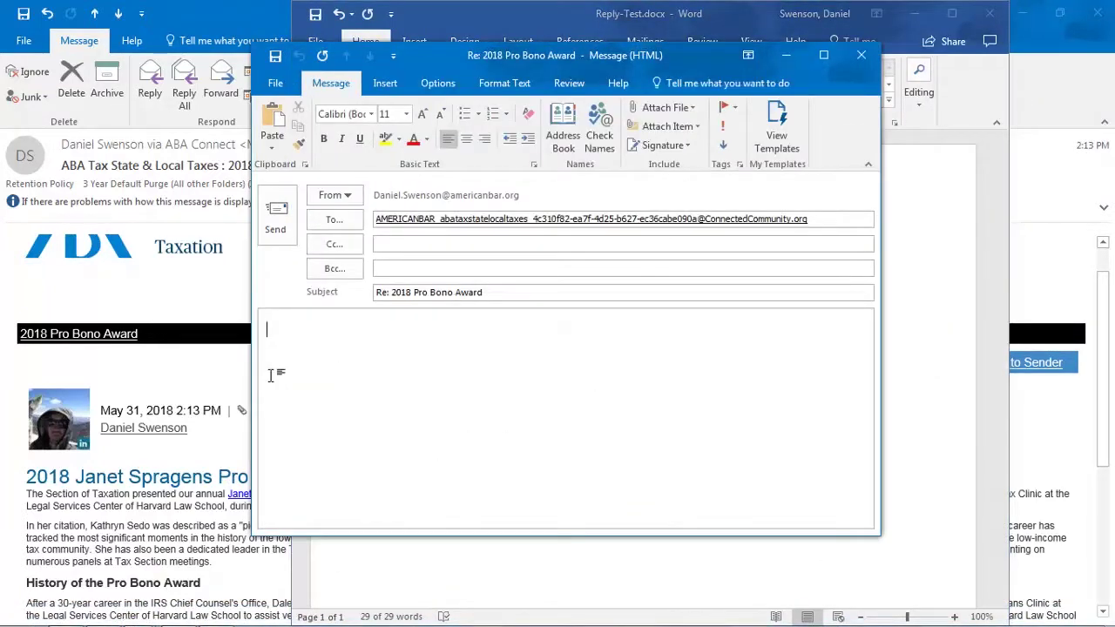
pyautogui.hotkey('ctrl', 'v')
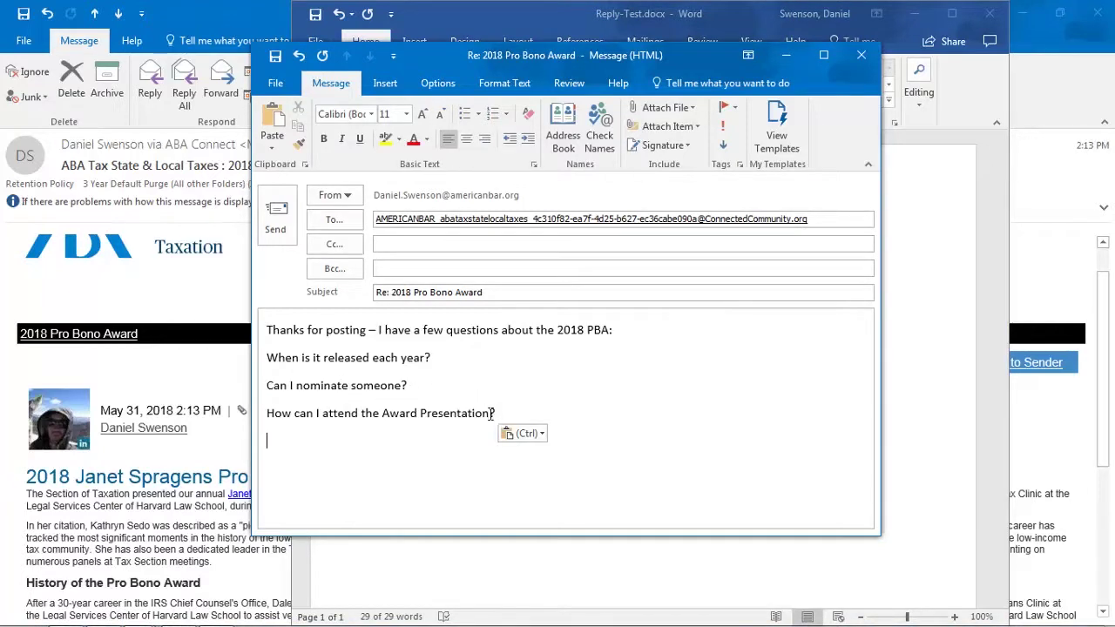
# Step: Format the three question lines in the reply as a bulleted list
pyautogui.moveTo(494, 413); pyautogui.dragTo(269, 359)
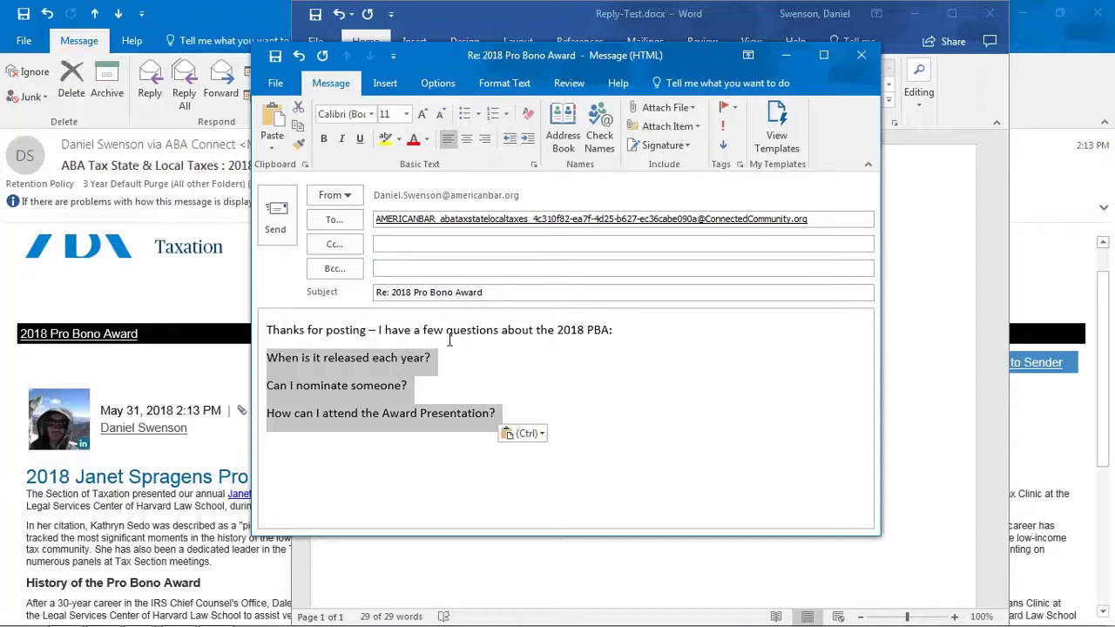
pyautogui.click(462, 109)
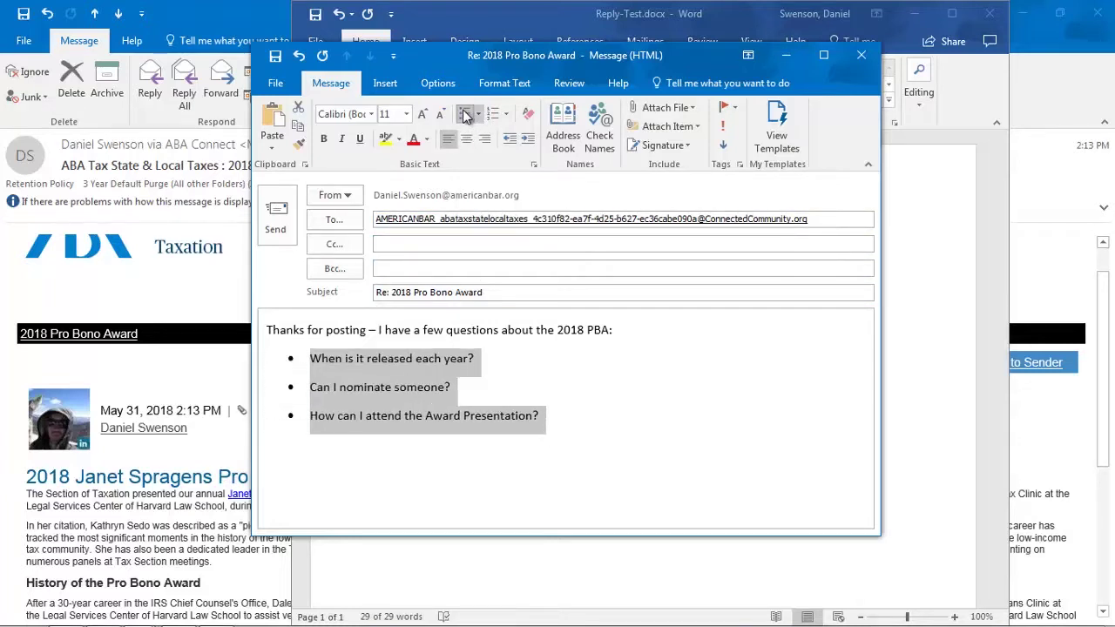
pyautogui.click(475, 393)
pyautogui.moveTo(540, 417); pyautogui.dragTo(310, 417)
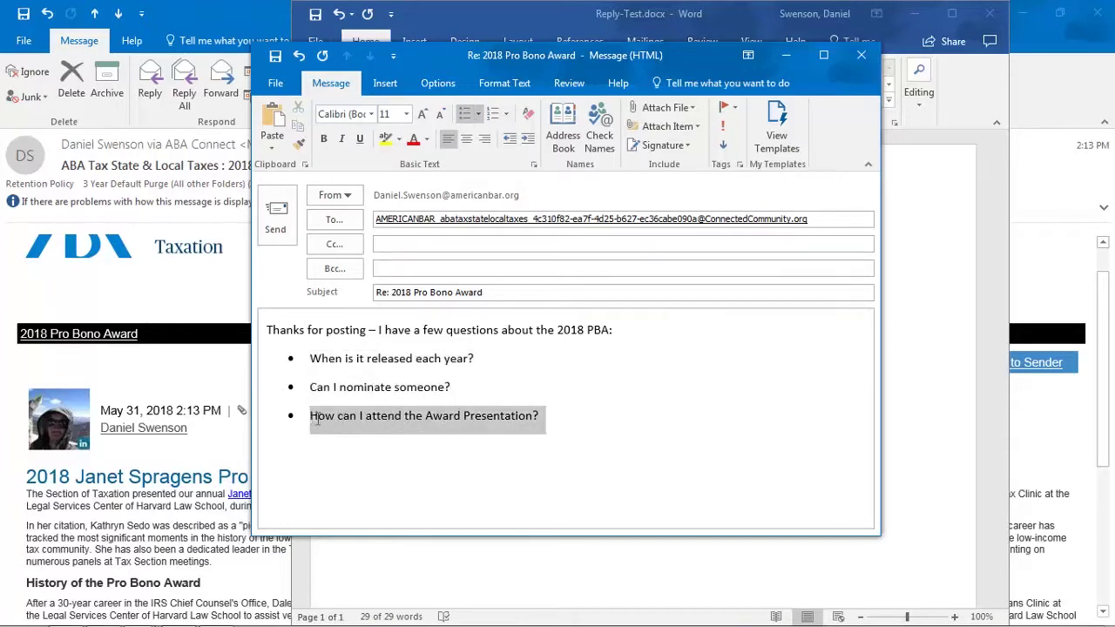
pyautogui.click(459, 389)
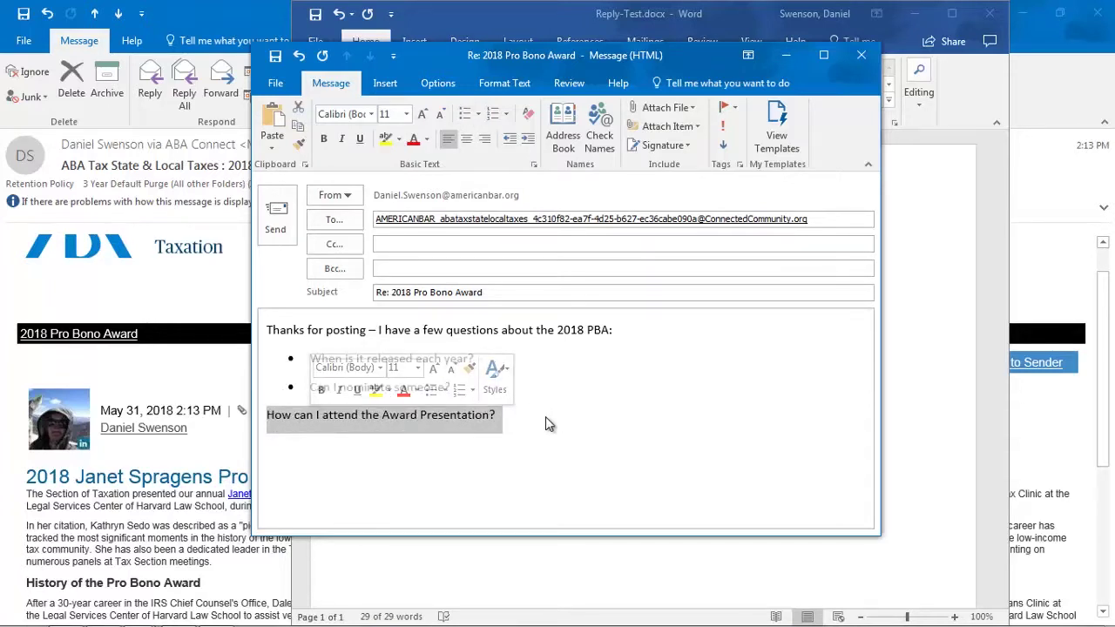
pyautogui.click(464, 113)
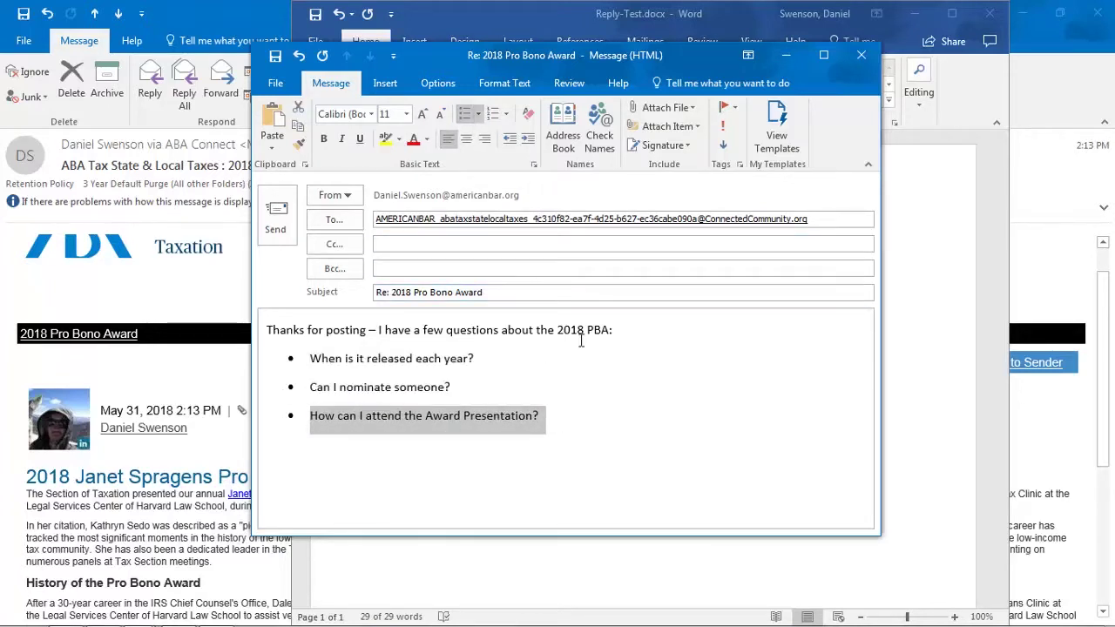
# Step: Make '2018 PBA' in the opening line bold
pyautogui.moveTo(610, 330); pyautogui.dragTo(558, 331)
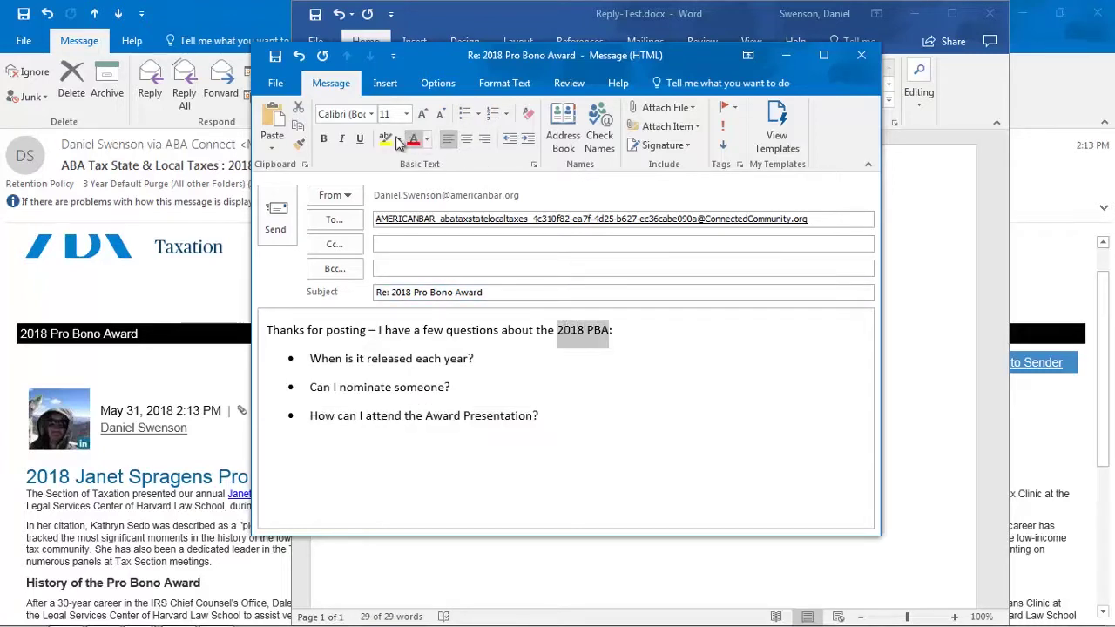
pyautogui.click(323, 139)
pyautogui.click(363, 340)
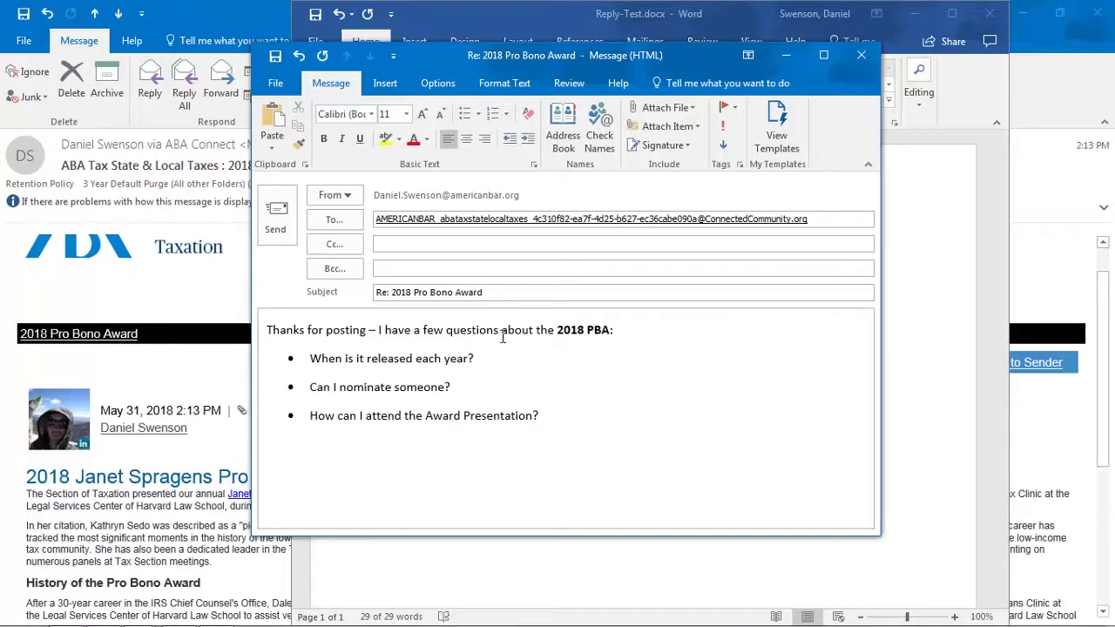
pyautogui.moveTo(552, 422); pyautogui.dragTo(339, 386)
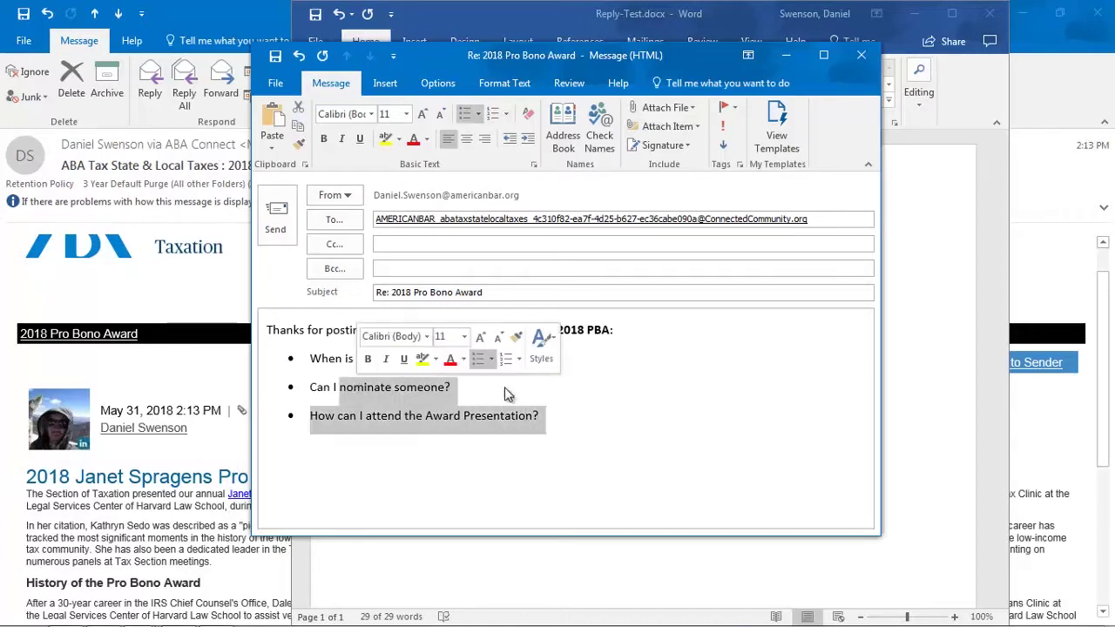
pyautogui.click(591, 367)
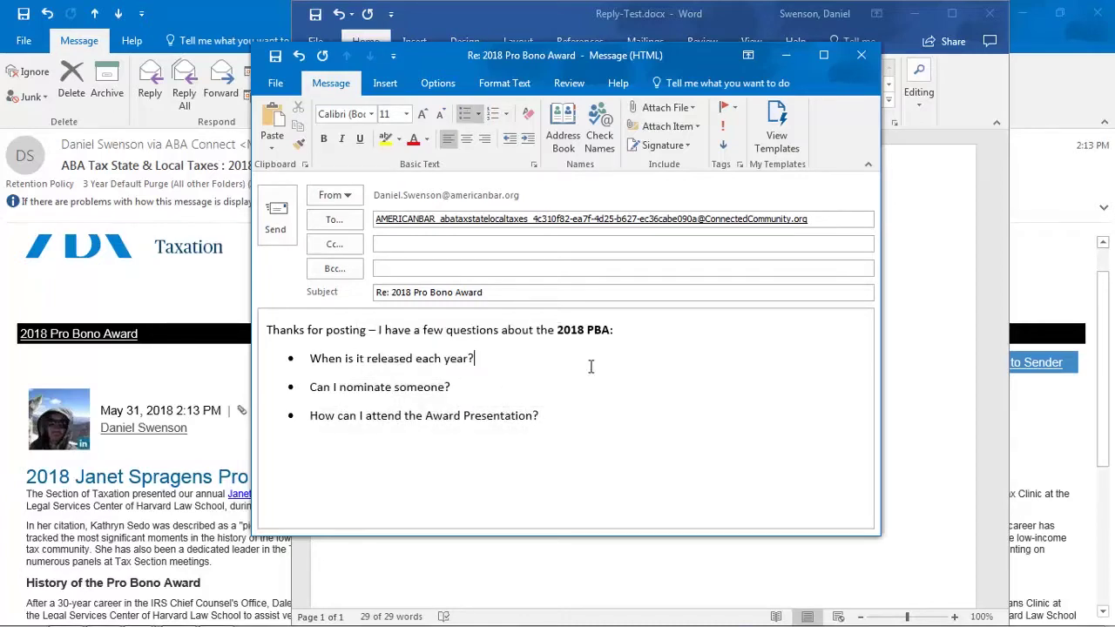
# Step: Send the bulleted reply, minimize Reply-Test.docx and the message window, and bring up Chrome
pyautogui.click(279, 220)
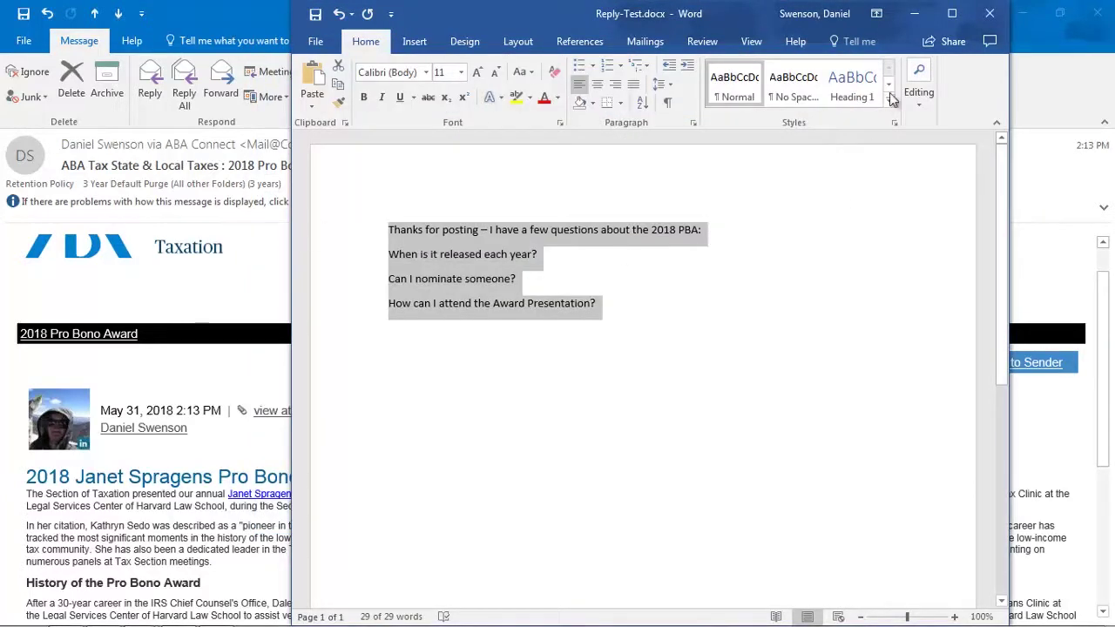
pyautogui.click(902, 15)
pyautogui.click(1026, 12)
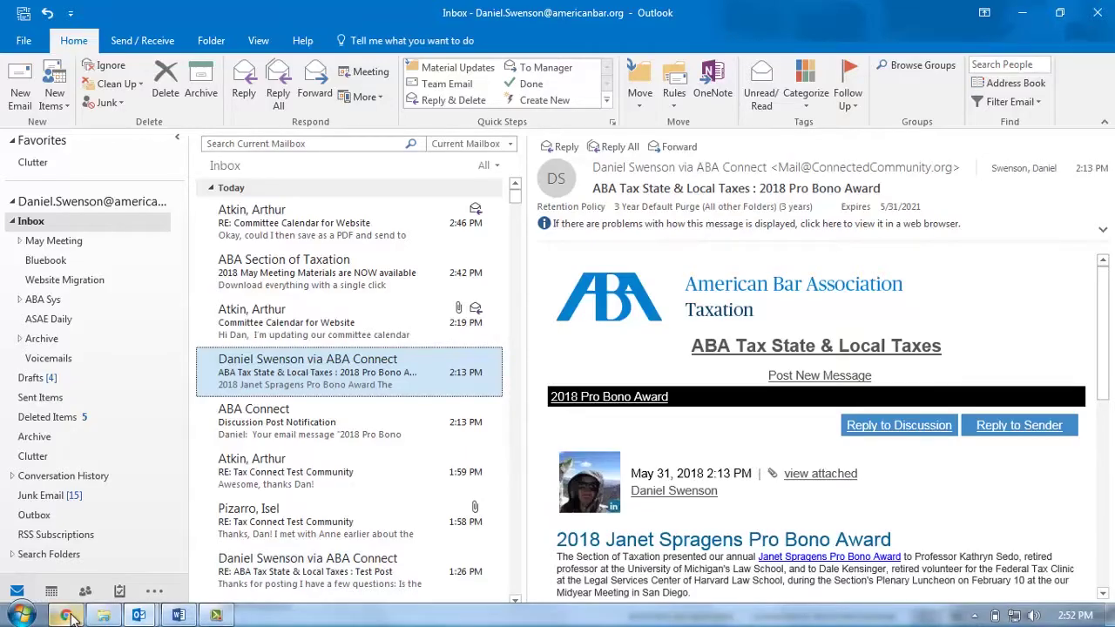
pyautogui.click(69, 615)
# Step: Sign in to ABA Connect with the saved credentials
pyautogui.click(1000, 93)
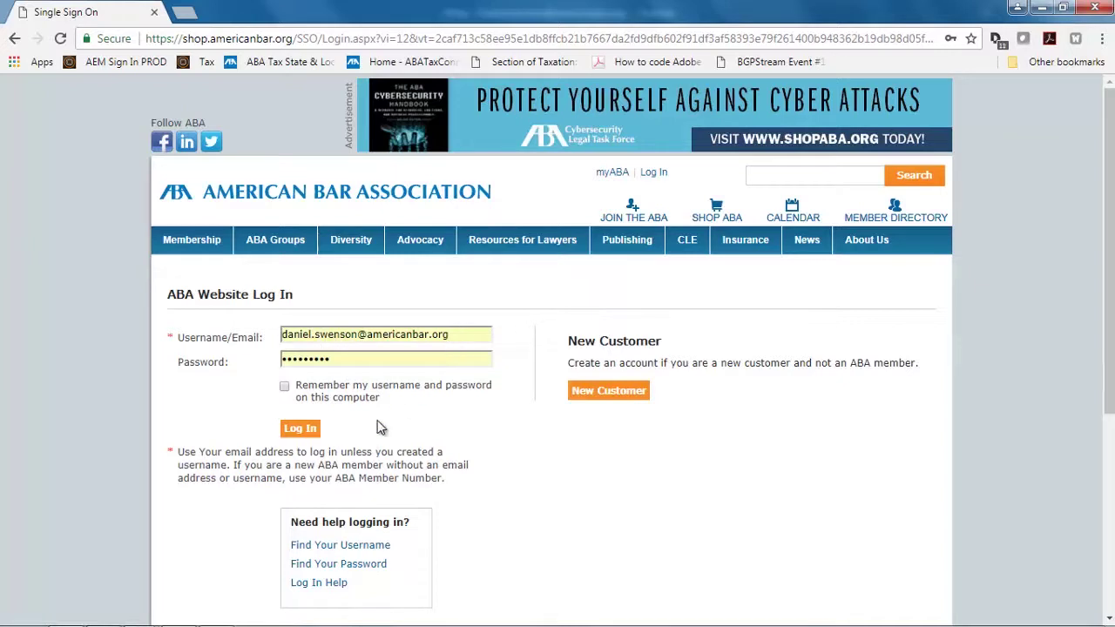
pyautogui.click(296, 434)
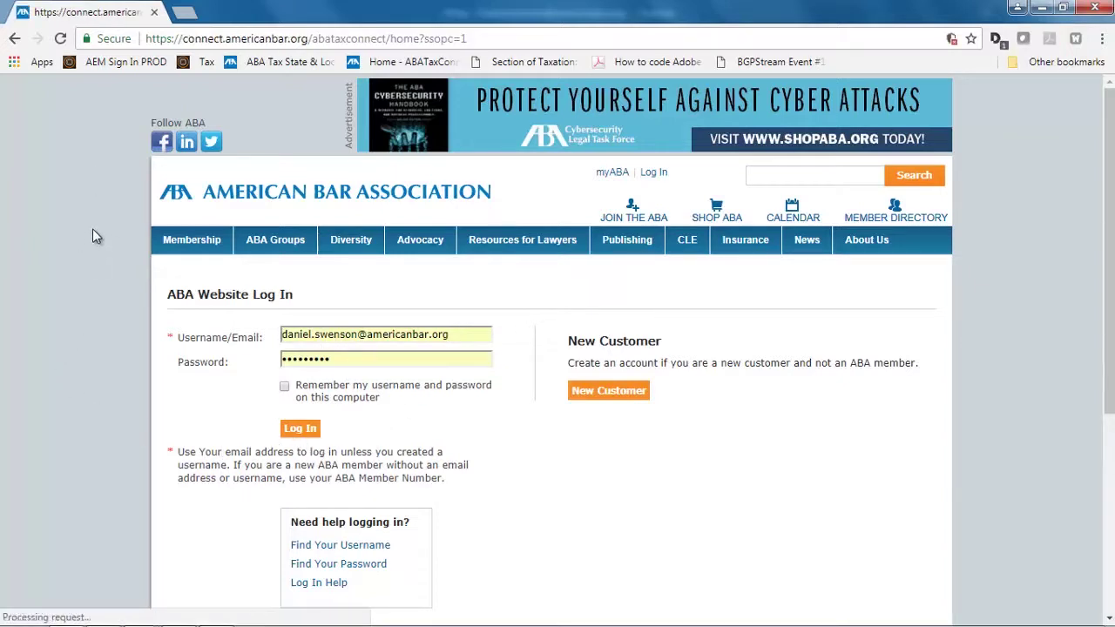
pyautogui.scroll(-1, 157, 226)
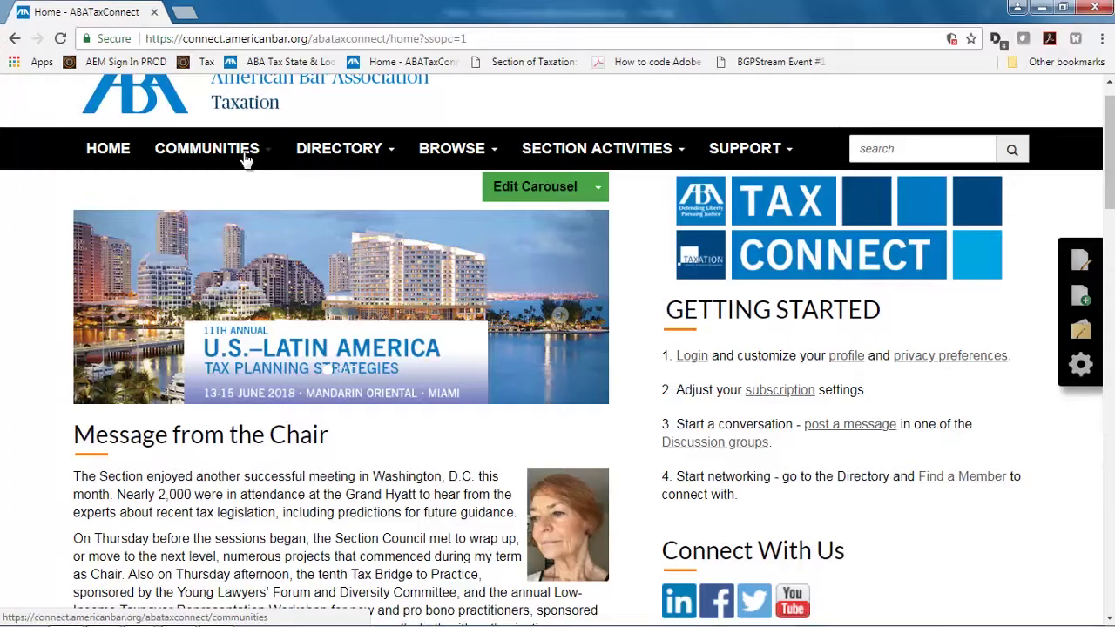
# Step: Open ABA Tax State & Local Taxes from My Communities and show its Discussion list
pyautogui.click(247, 159)
pyautogui.click(229, 205)
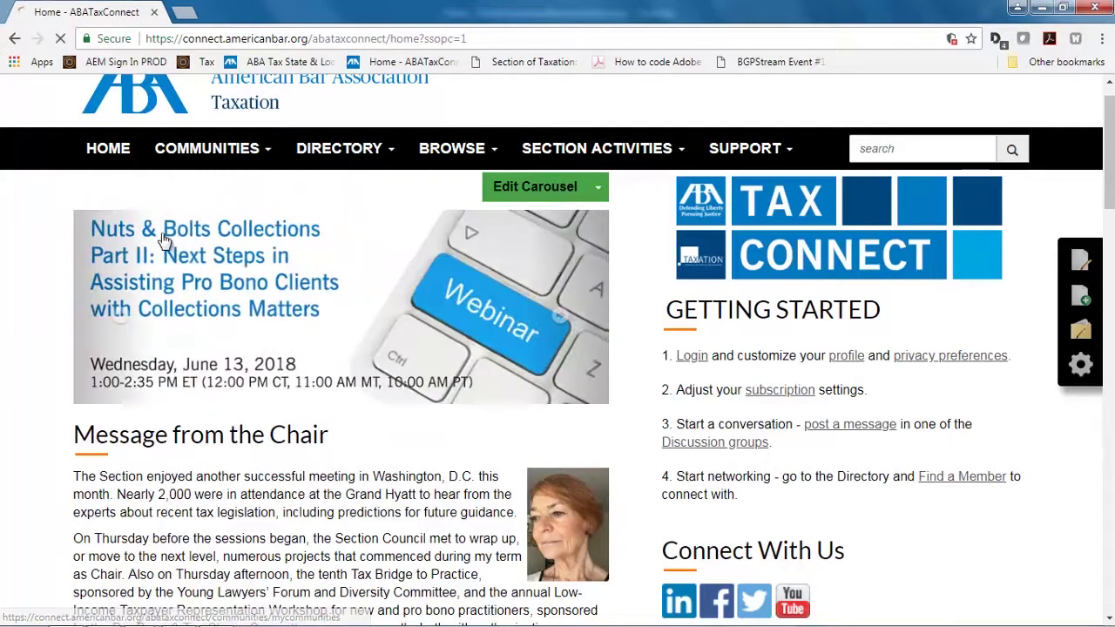
pyautogui.scroll(-5, 53, 268)
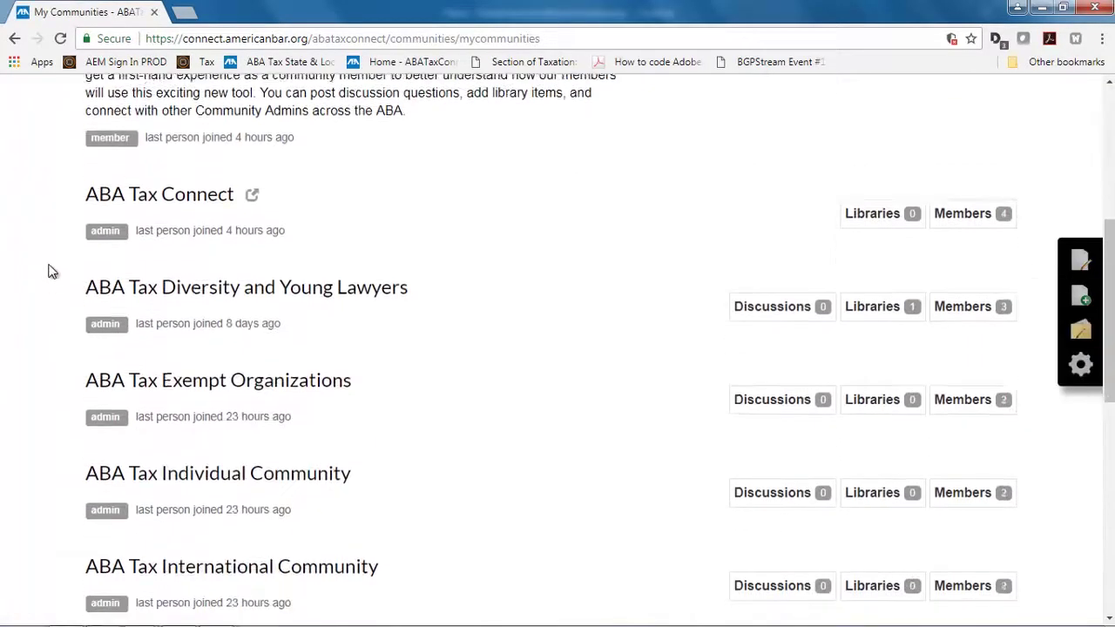
pyautogui.scroll(-5, 44, 269)
pyautogui.click(214, 407)
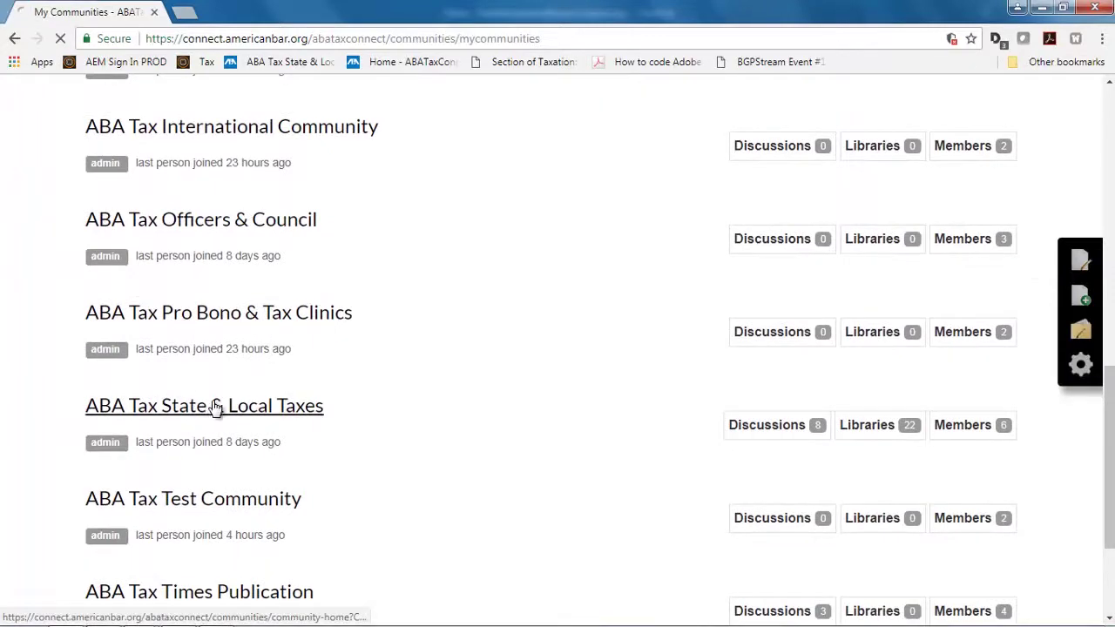
pyautogui.scroll(-1, 388, 304)
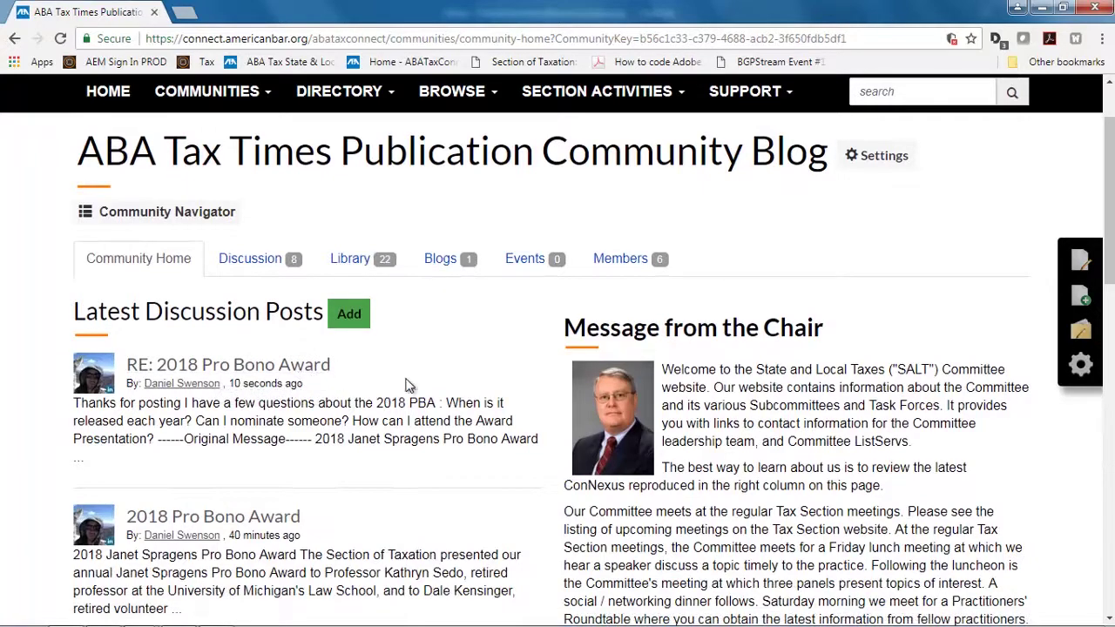
pyautogui.click(266, 261)
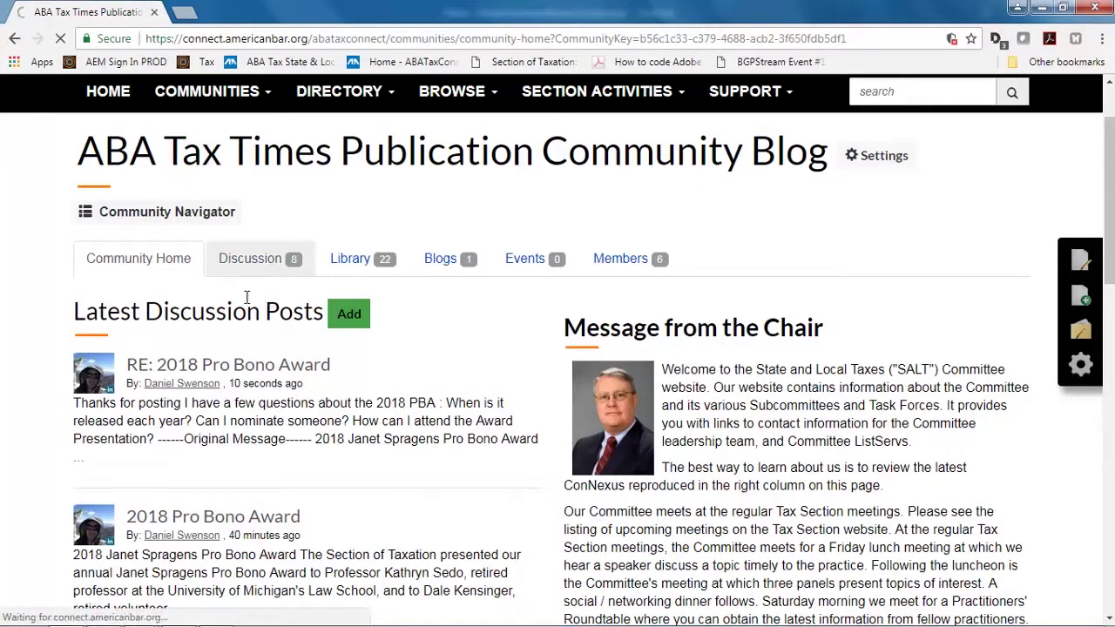
pyautogui.scroll(-3, 61, 265)
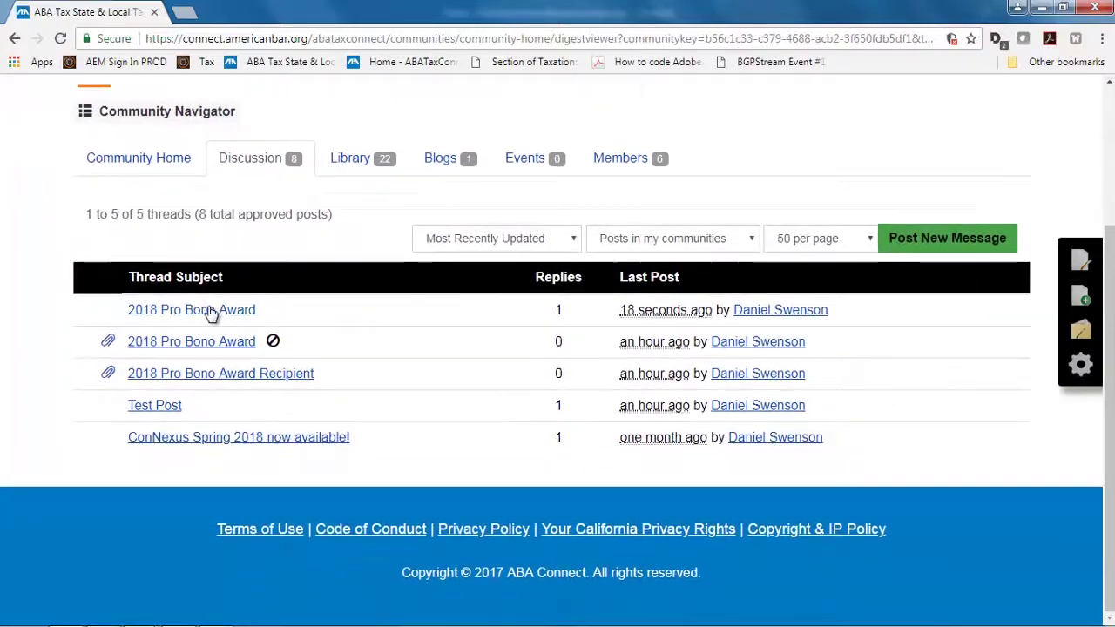
# Step: Open the 2018 Pro Bono Award thread and confirm reply 2 shows the three bulleted questions
pyautogui.click(218, 310)
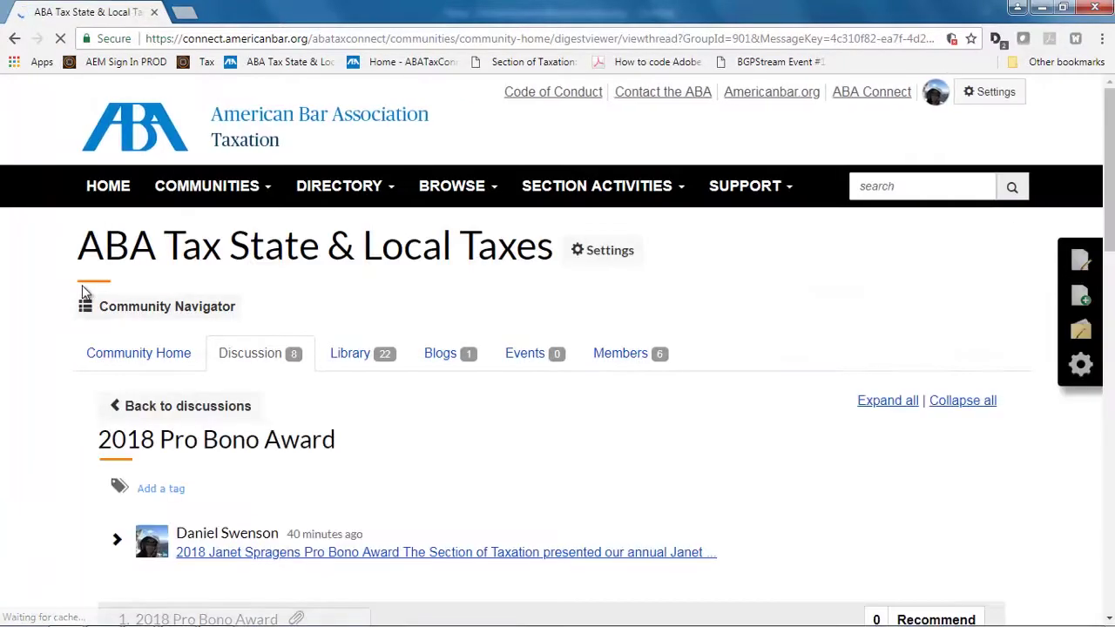
pyautogui.scroll(-2, 51, 294)
pyautogui.scroll(-5, 51, 292)
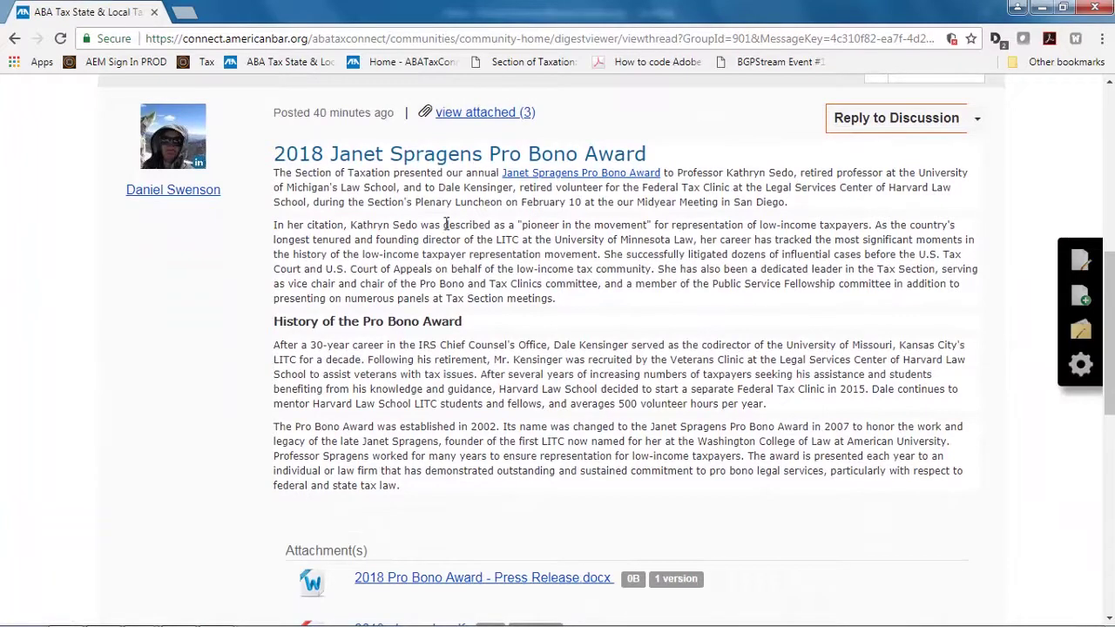
pyautogui.scroll(-6, 118, 350)
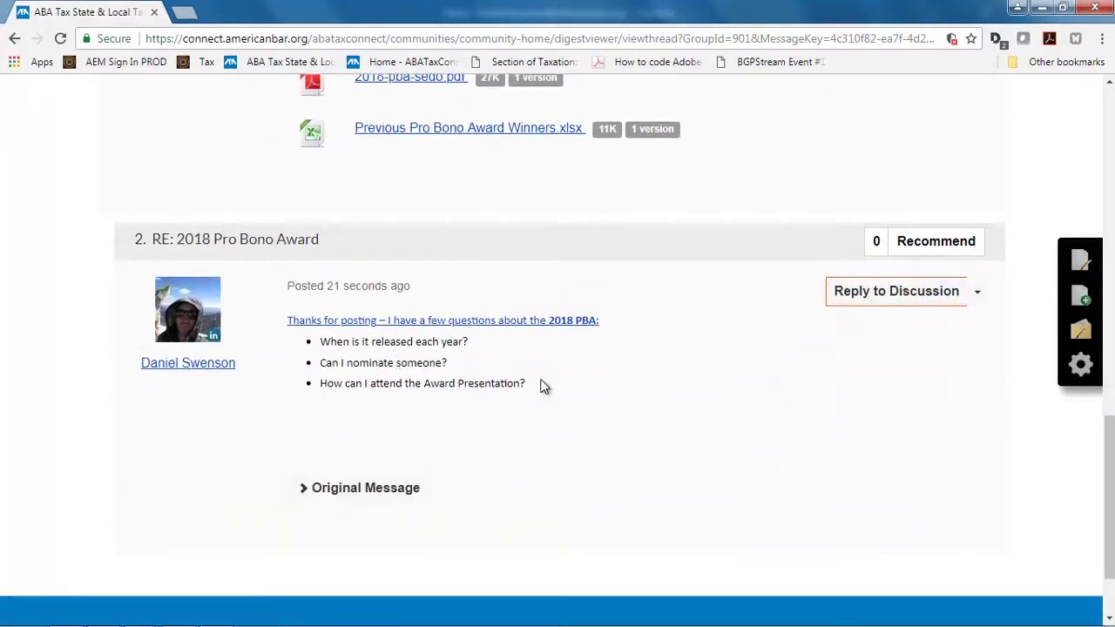
pyautogui.moveTo(540, 386); pyautogui.dragTo(321, 344)
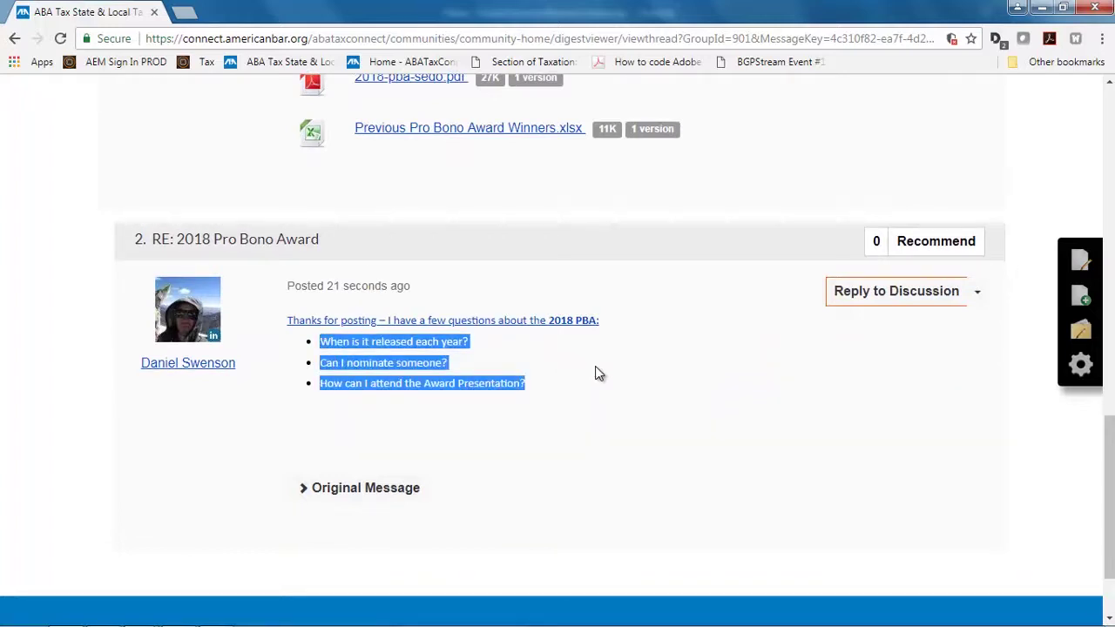
pyautogui.scroll(1, 597, 373)
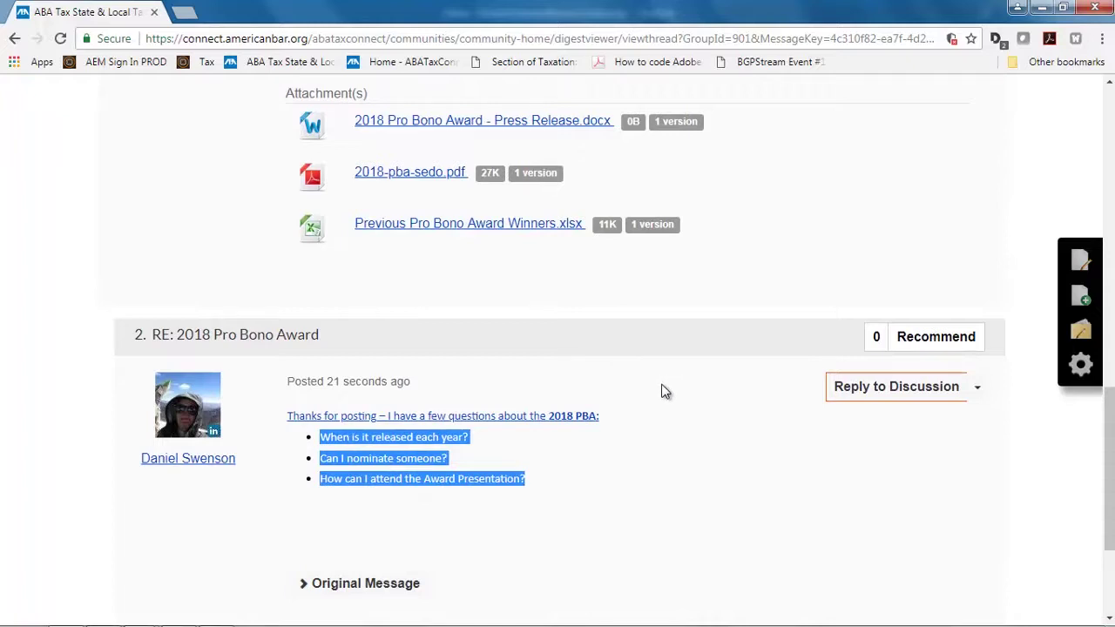
pyautogui.scroll(1, 661, 391)
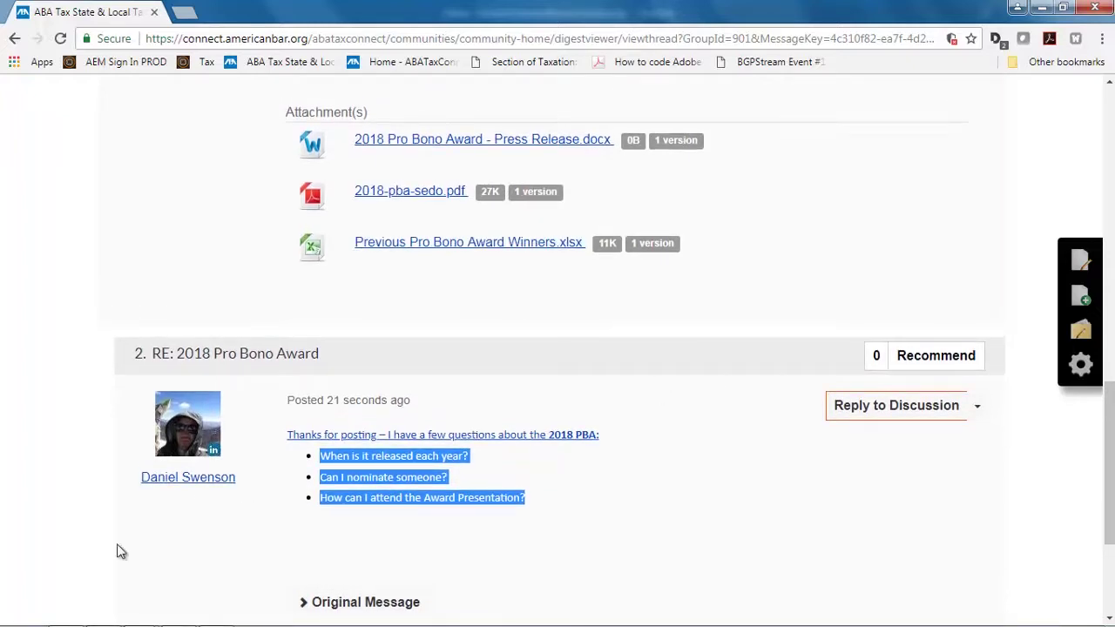
pyautogui.moveTo(139, 615)
pyautogui.scroll(12, 96, 367)
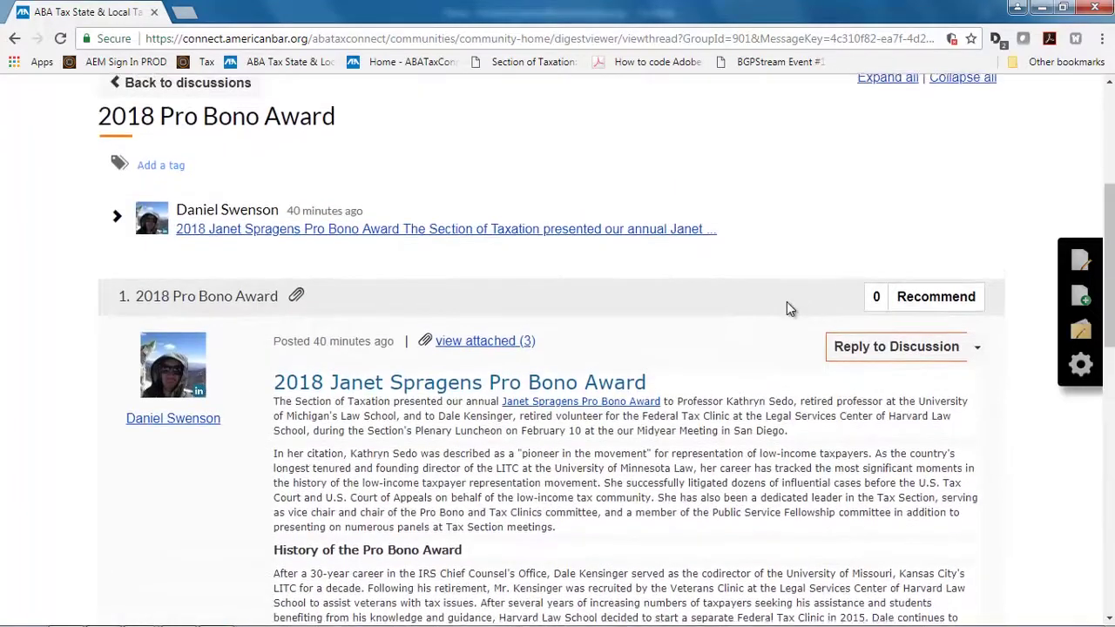
# Step: Open SUPPORT > Send Questions or Feedback and scroll down to the blank Subject and Message form
pyautogui.scroll(4, 786, 301)
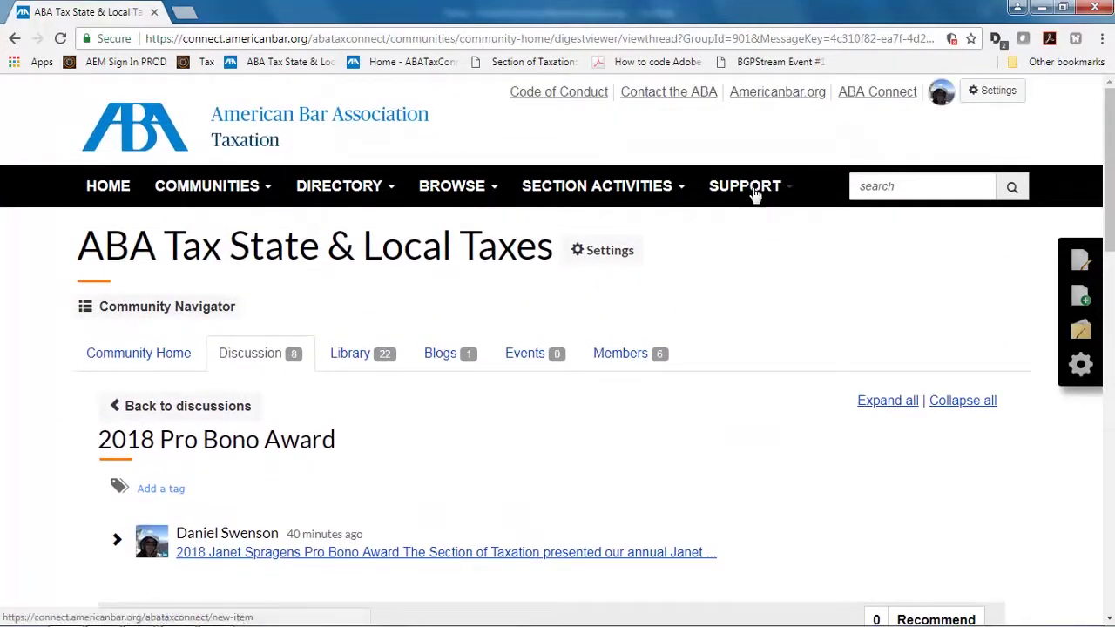
pyautogui.click(751, 194)
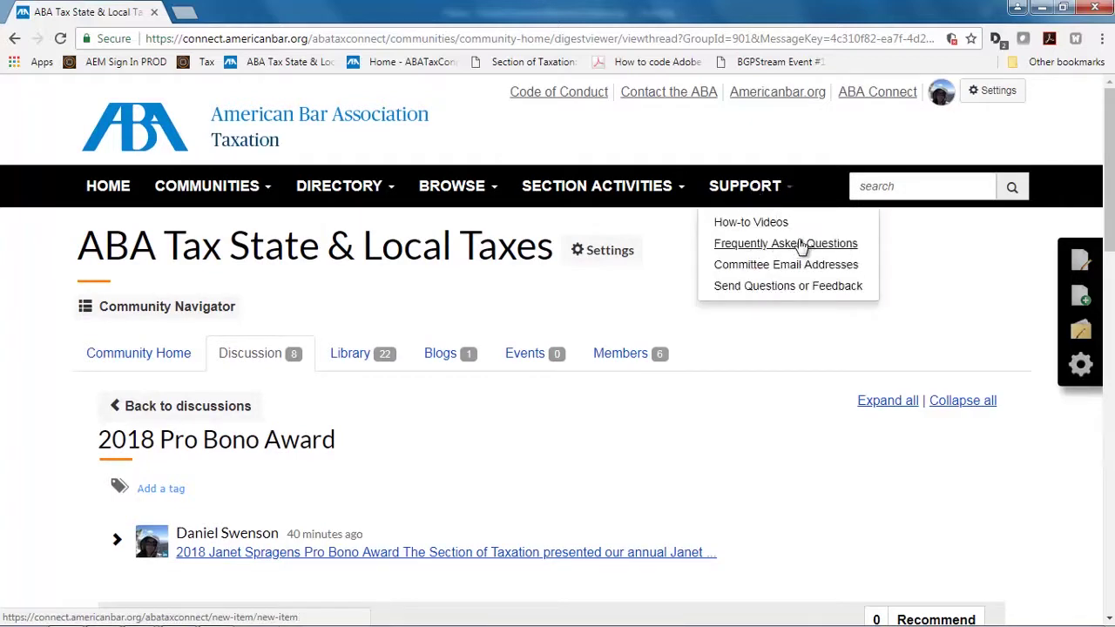
pyautogui.click(788, 287)
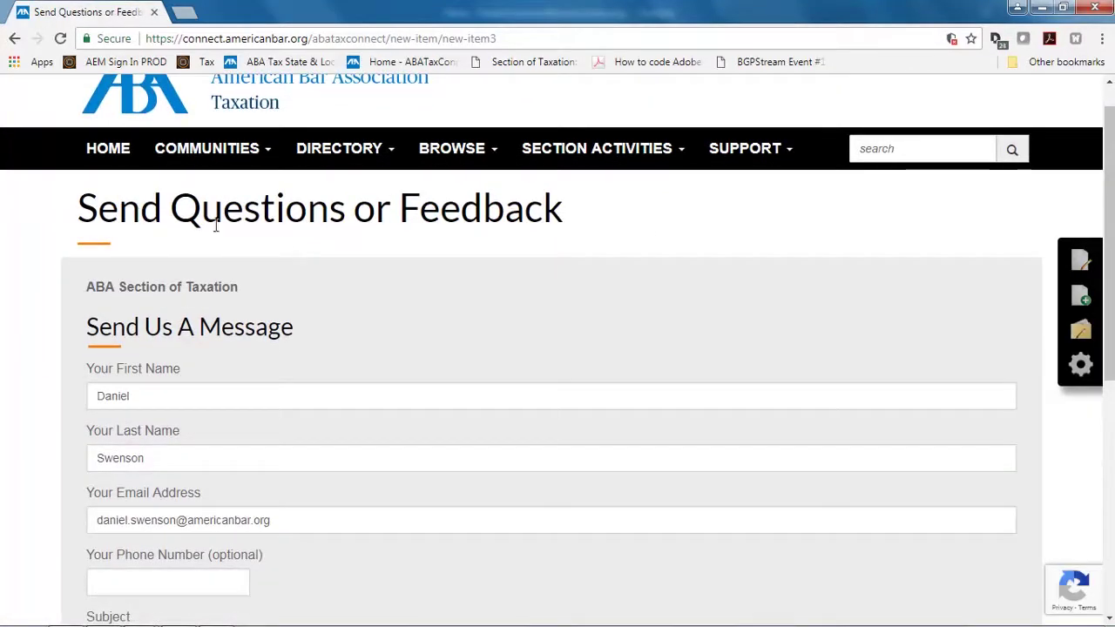
pyautogui.scroll(-2, 311, 481)
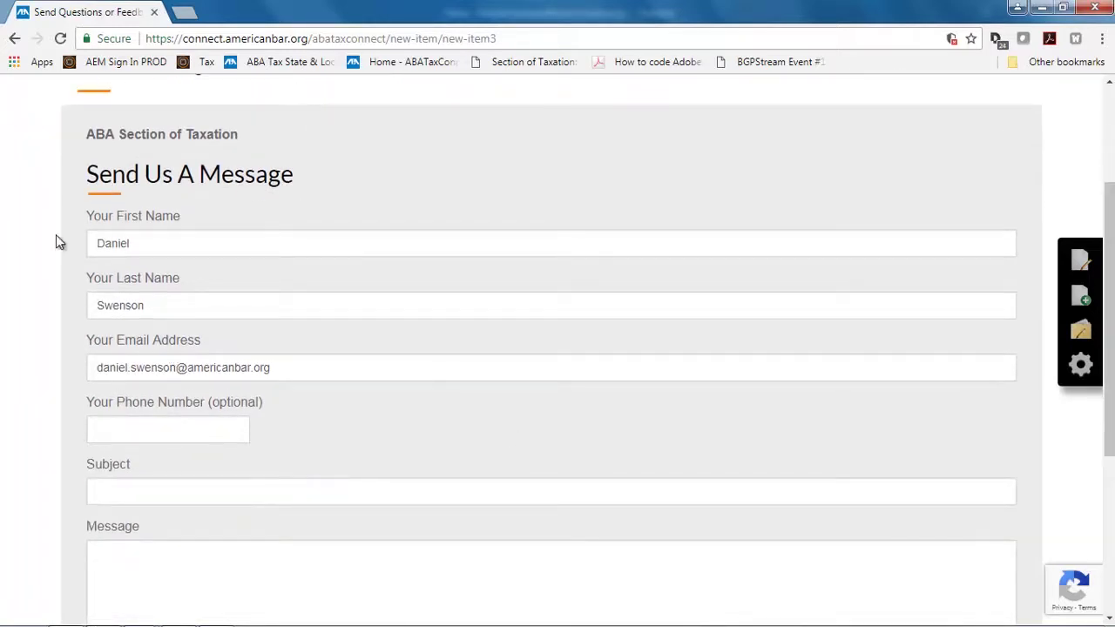
pyautogui.click(179, 603)
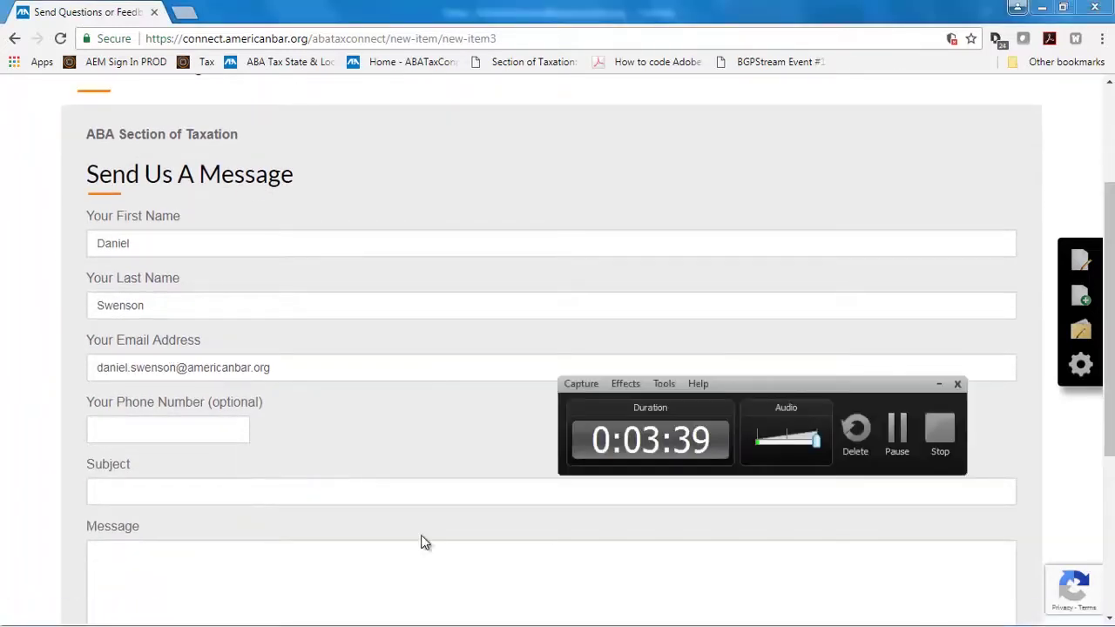